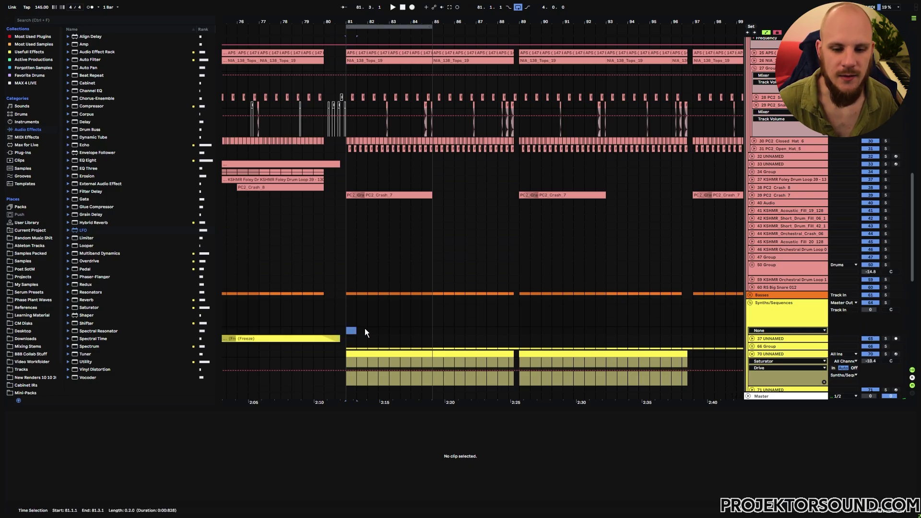
Solo the 70 UNNAMED synth track and play it from bar 81
scroll(412, 329, down, 3)
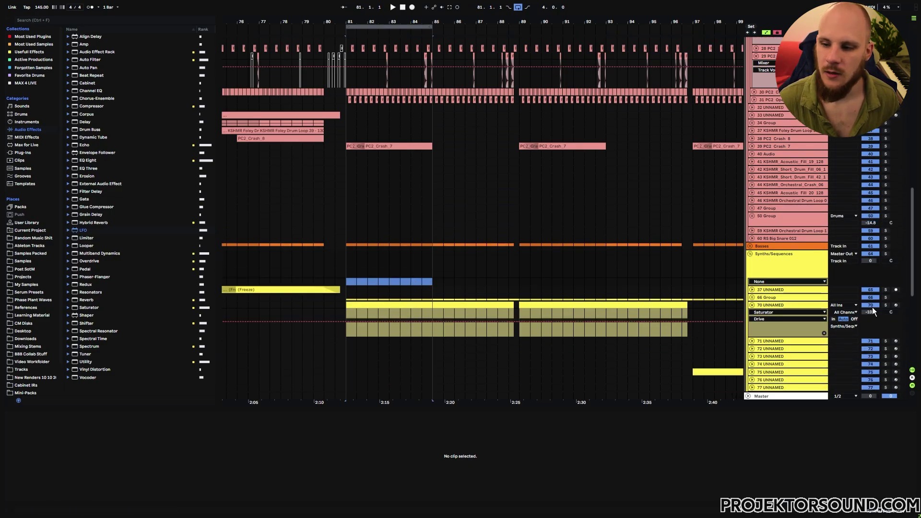
key(s)
click(347, 331)
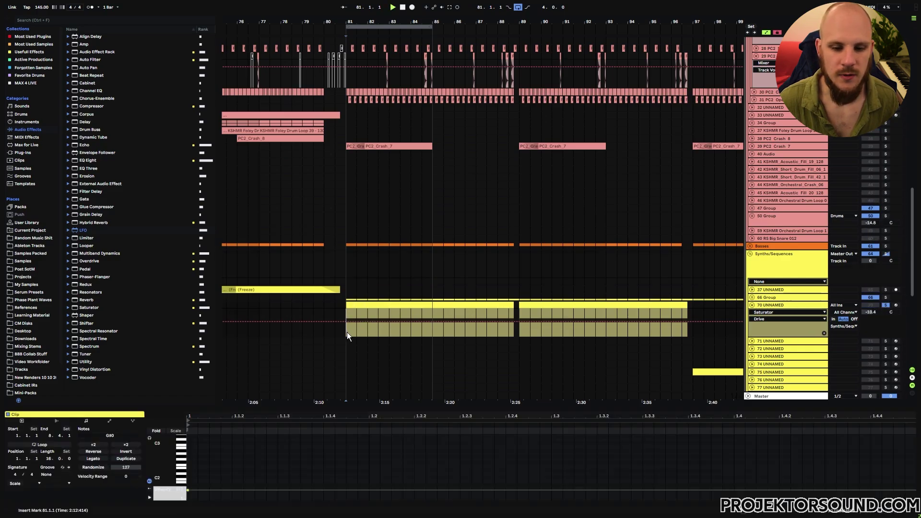
key(space)
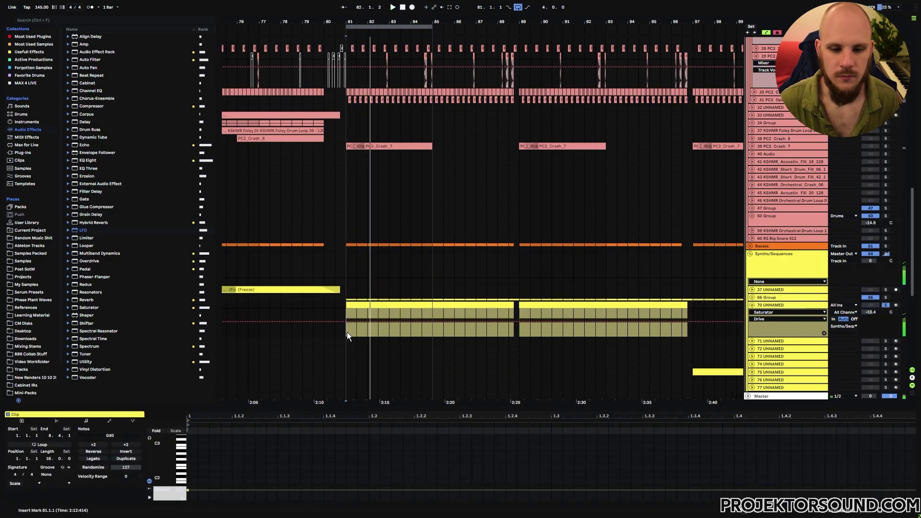
Compare the 70 UNNAMED part at bars 81 to 85 with the preceding Basses part at bars 77 to 81 by highlighting both
scroll(406, 318, down, 5)
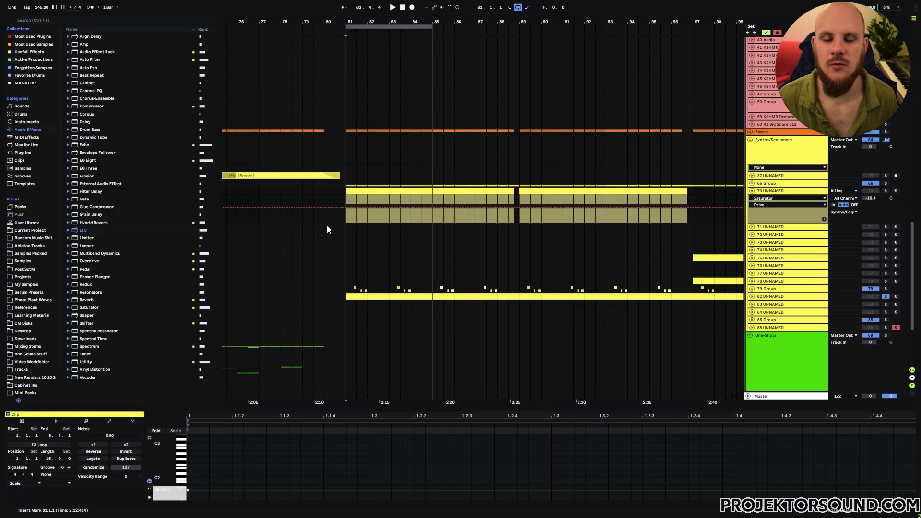
drag(347, 221, 433, 217)
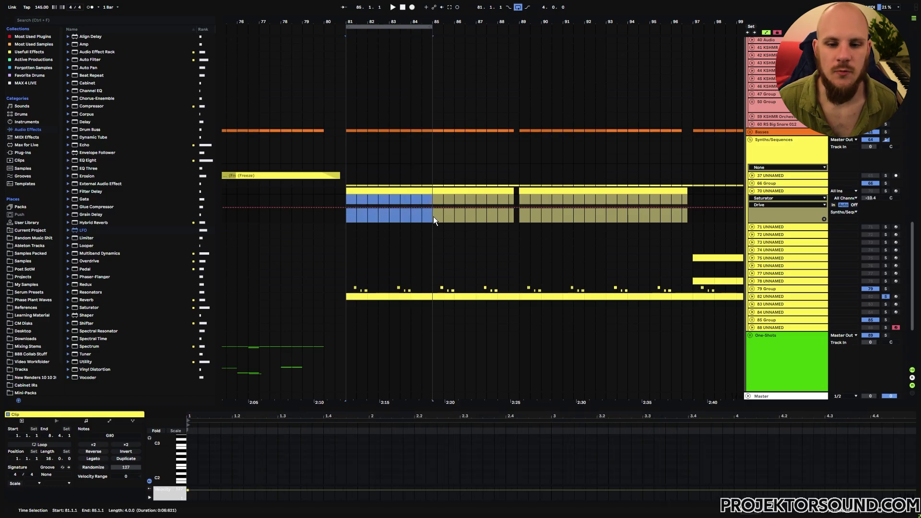
drag(343, 129, 262, 129)
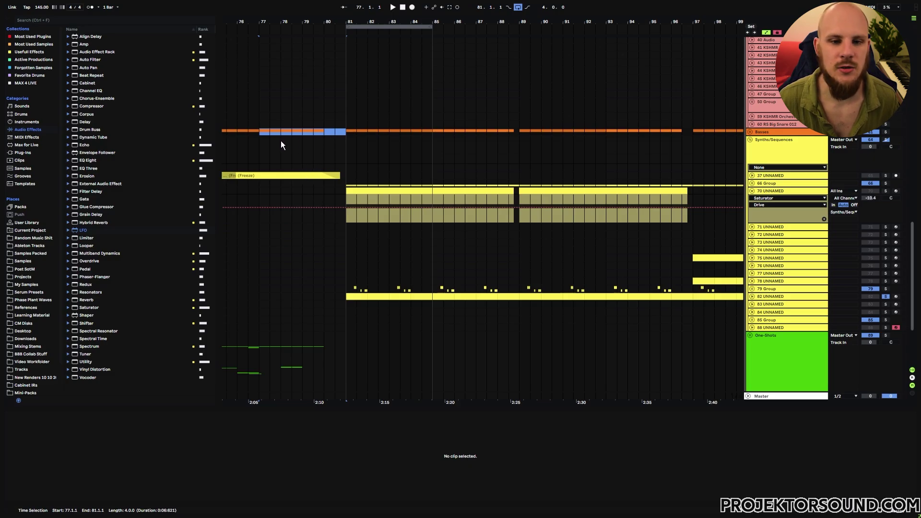
drag(259, 130, 322, 137)
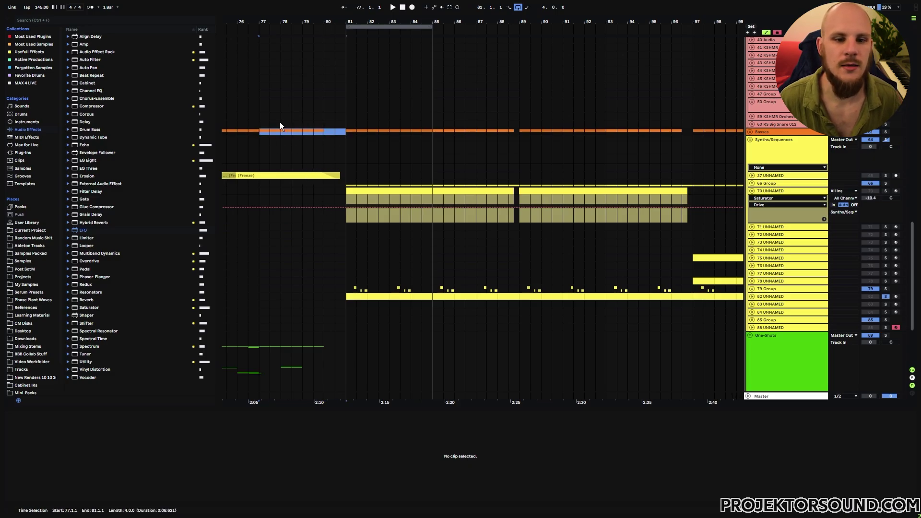
key(minus)
key(minus)
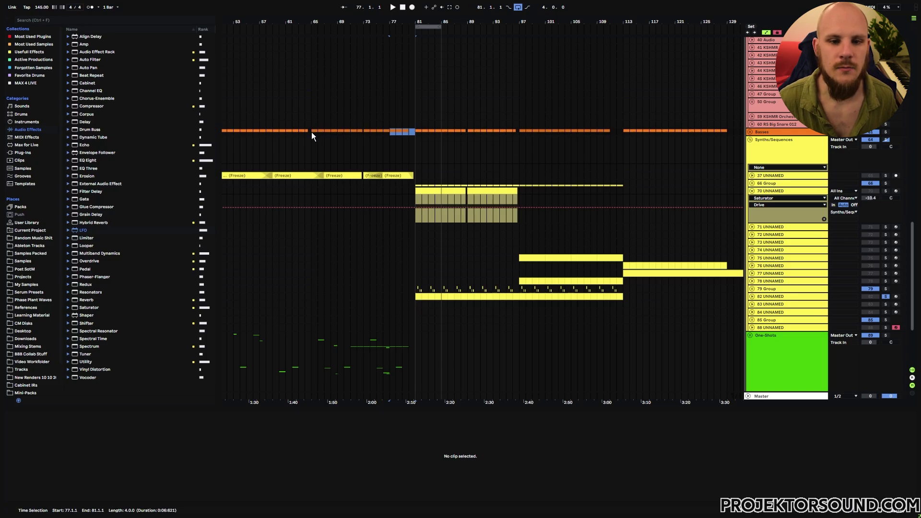
Highlight bars 81 to 87 of the 70 UNNAMED part and bars 81 to 85 of the Synths/Sequences group to examine them
drag(312, 132, 452, 200)
click(416, 192)
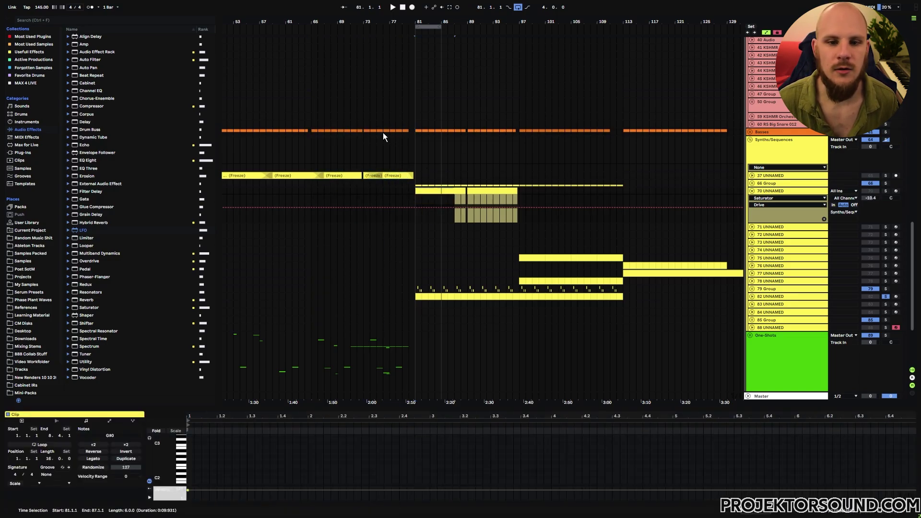
click(367, 132)
drag(365, 133, 440, 137)
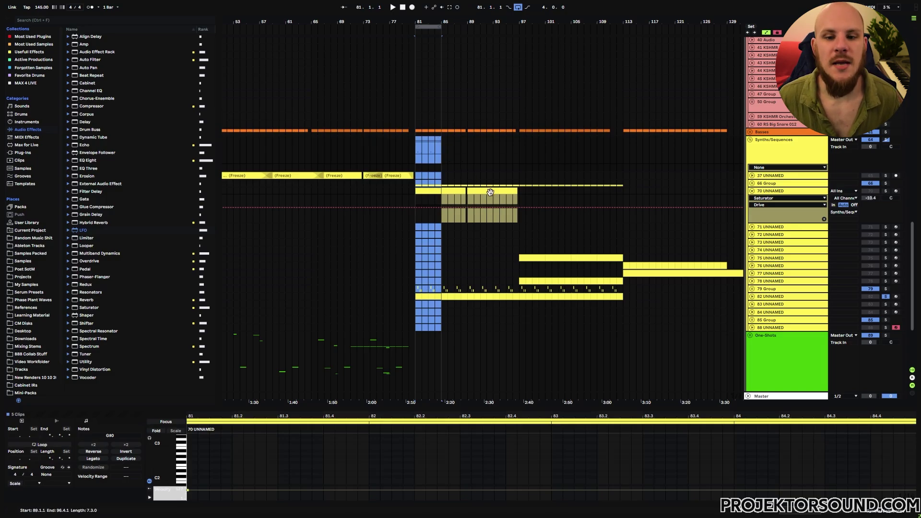
Highlight bars 95 to 97 of the 70 UNNAMED part and play the arrangement from bar 93
drag(510, 223, 520, 222)
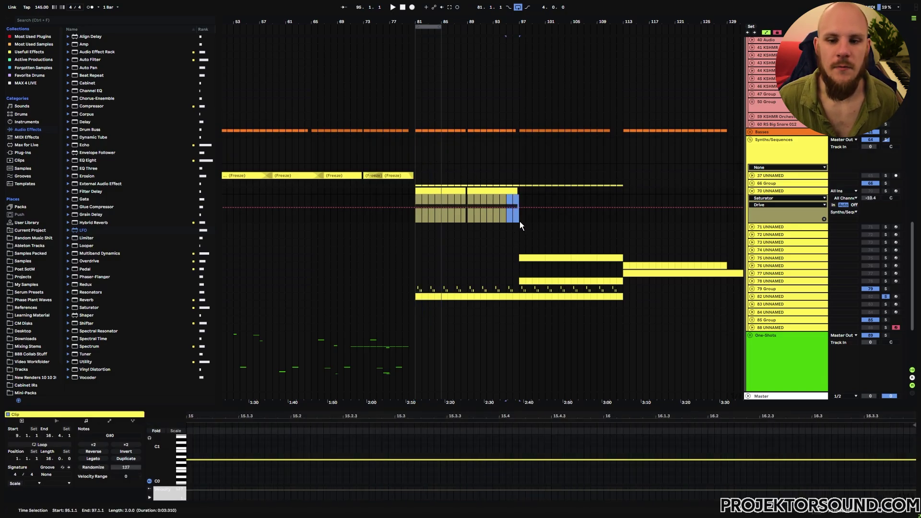
click(490, 219)
key(space)
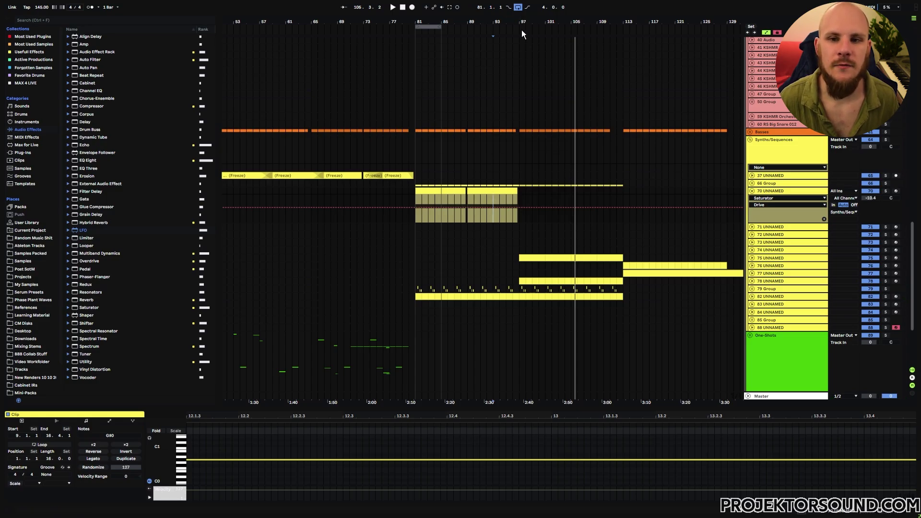
Delete the Basses material just before bar 97, starting at 96.3, and play the arrangement from bar 97
drag(521, 24, 521, 58)
drag(494, 131, 512, 130)
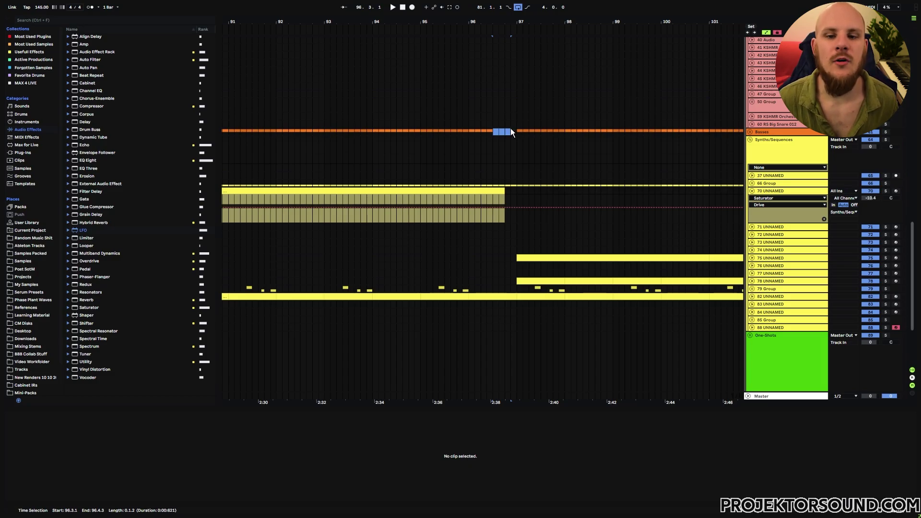
key(Delete)
drag(510, 130, 515, 130)
key(Delete)
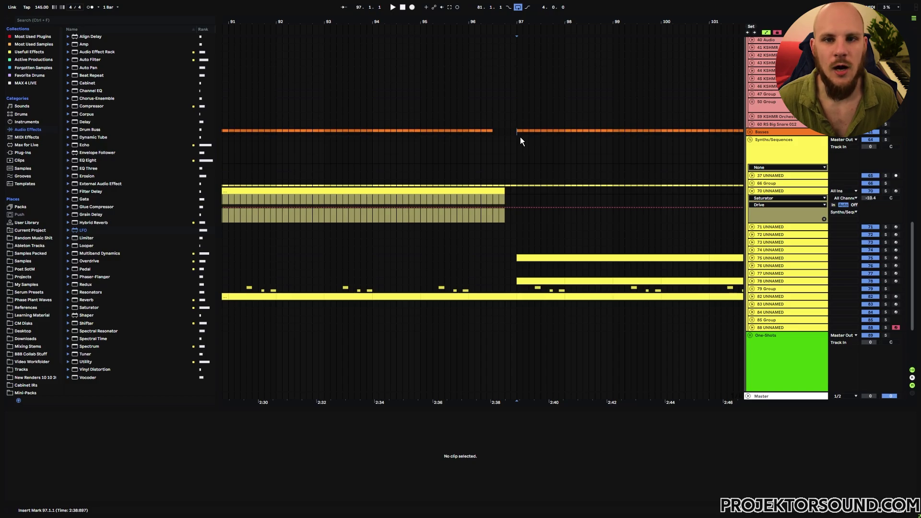
key(space)
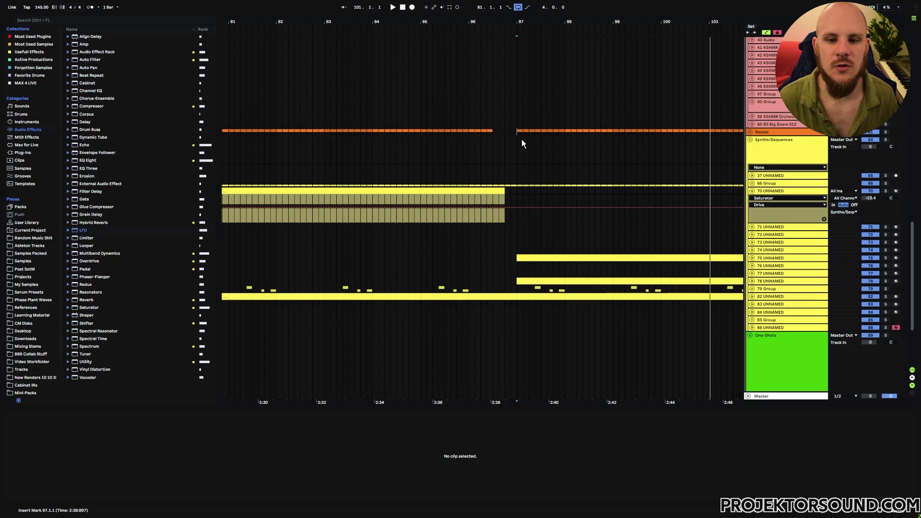
Inspect the synth and drum parts before bar 97, highlighting 96.4 to 97.1 on the 20 Group drum track
scroll(507, 160, up, 5)
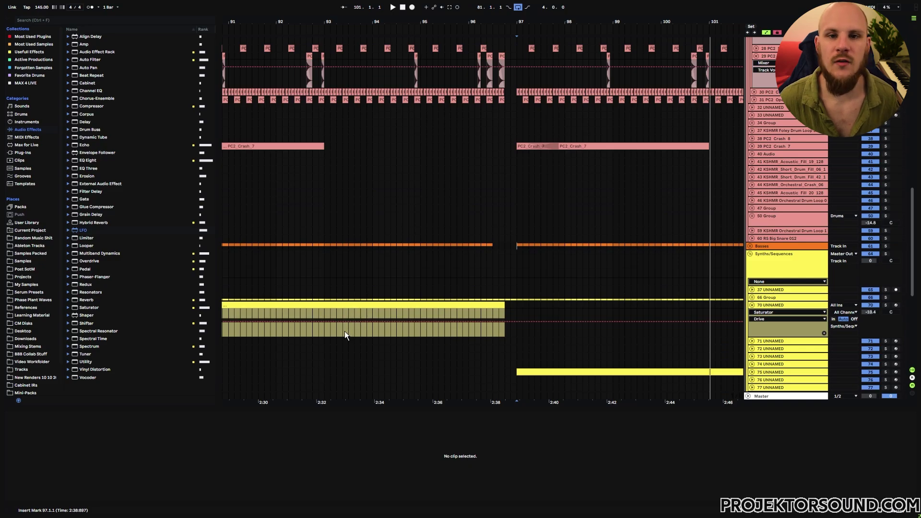
click(327, 332)
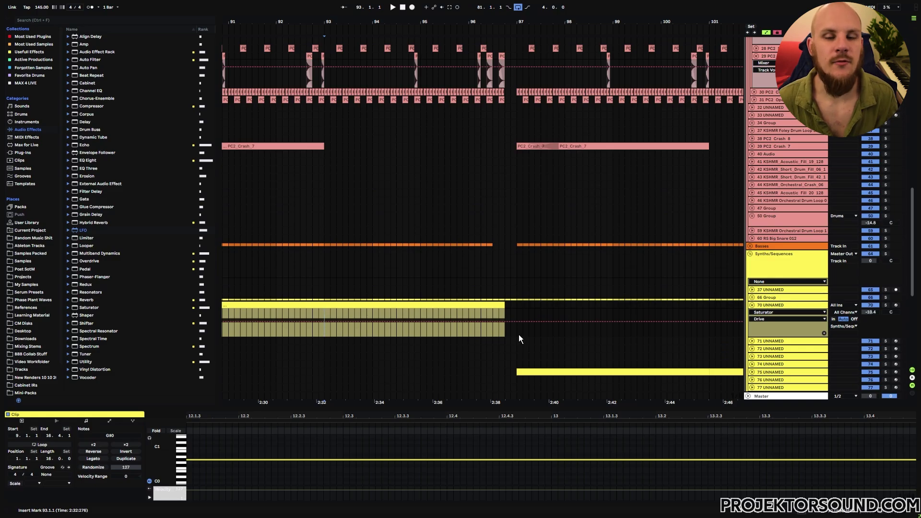
scroll(526, 225, up, 5)
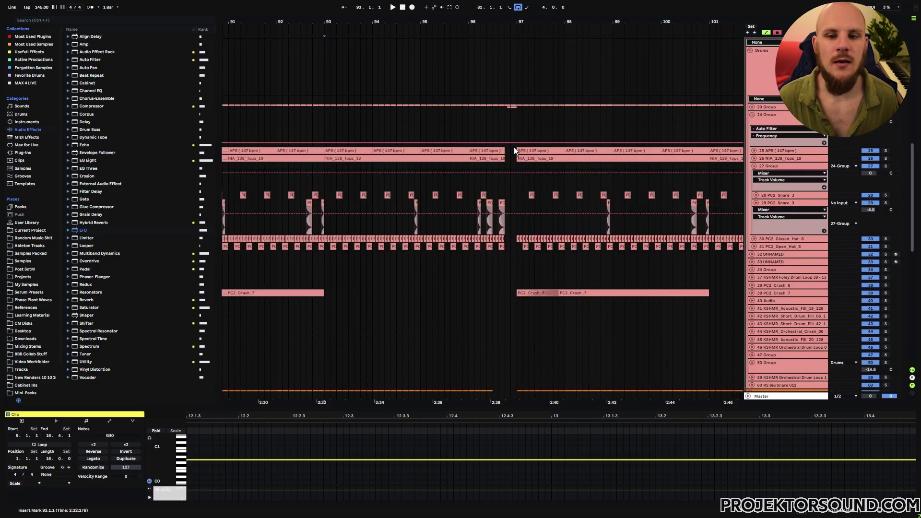
click(512, 107)
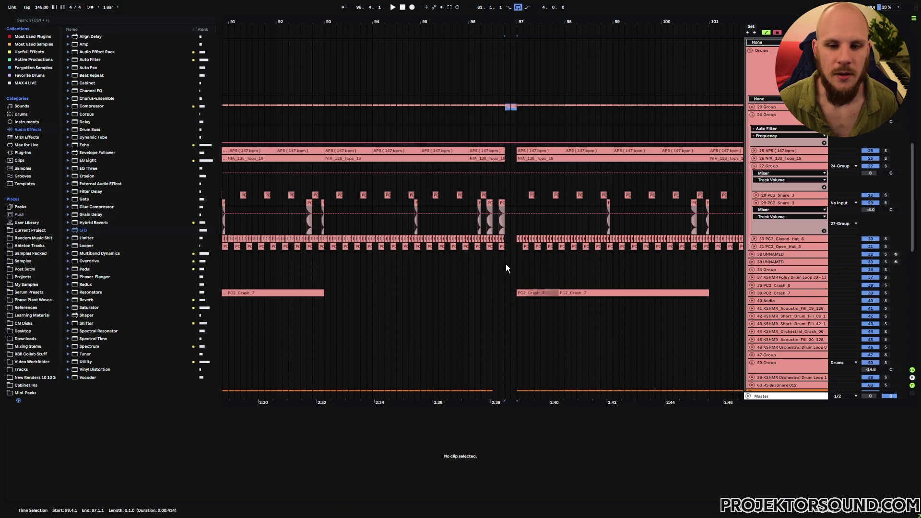
Clear the Basses group from 96.3 to 97.1 to leave a half-bar gap
scroll(506, 264, down, 7)
drag(514, 196, 516, 197)
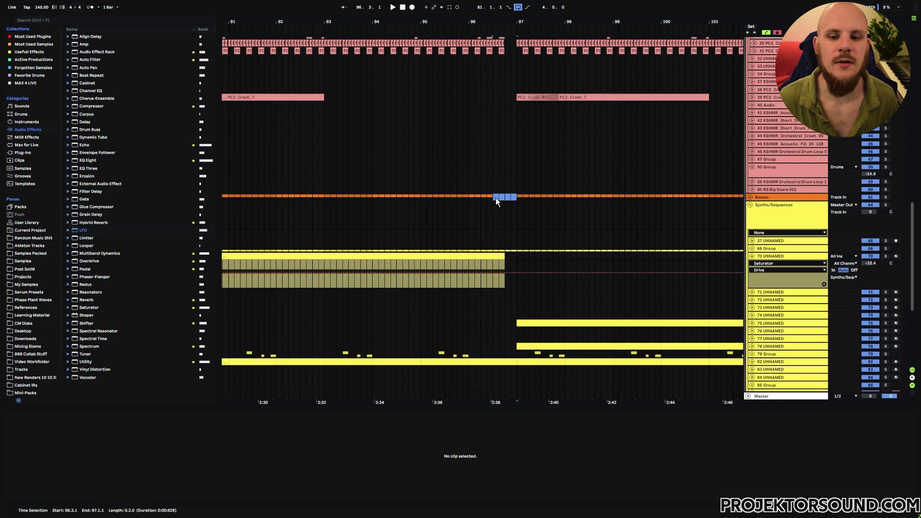
key(Delete)
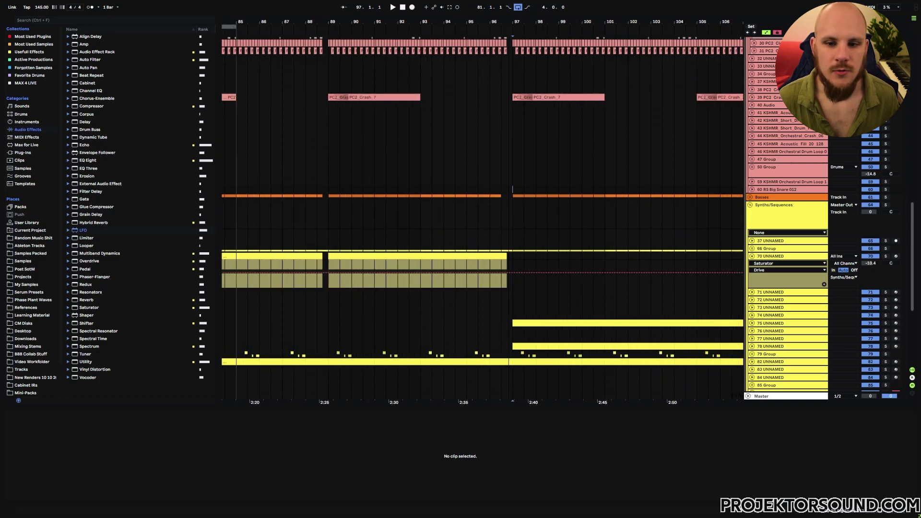
Examine the Basses sections across the whole arrangement, marking bars 197, 217 to 233 and 313, and the drum tracks above
key(x)
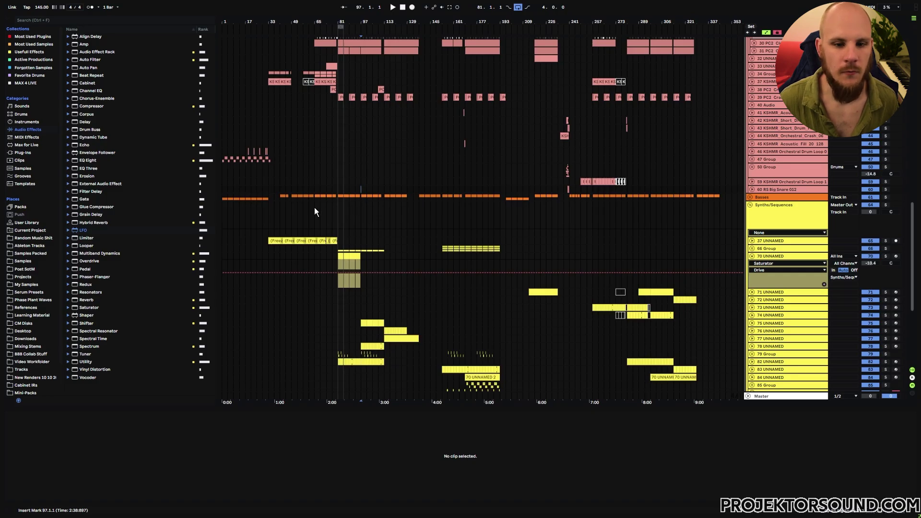
mouse_move(310, 206)
mouse_down()
mouse_move(419, 224)
mouse_move(443, 196)
mouse_move(719, 197)
mouse_up()
click(420, 222)
click(506, 199)
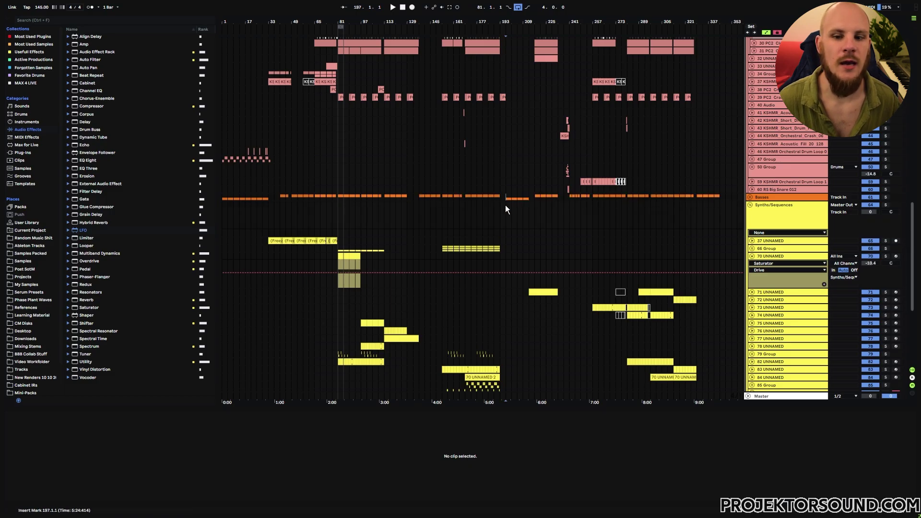
click(521, 198)
click(536, 196)
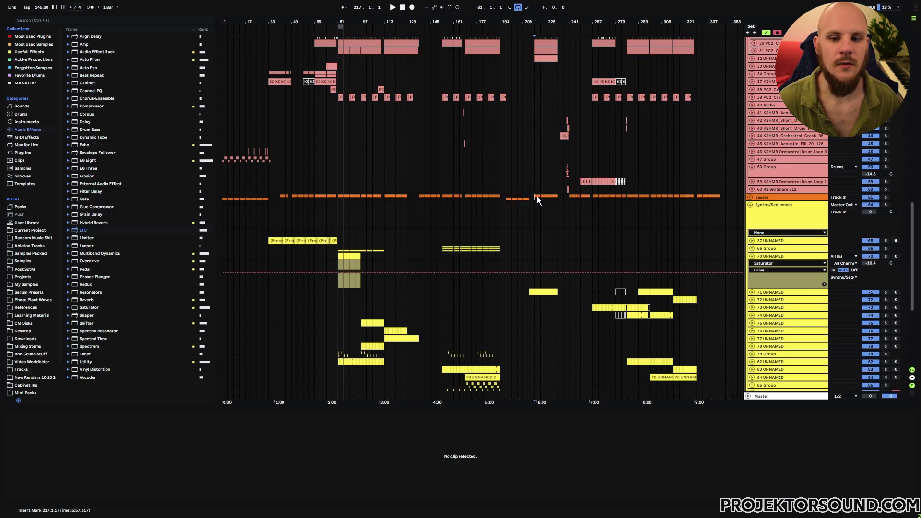
drag(536, 196, 563, 198)
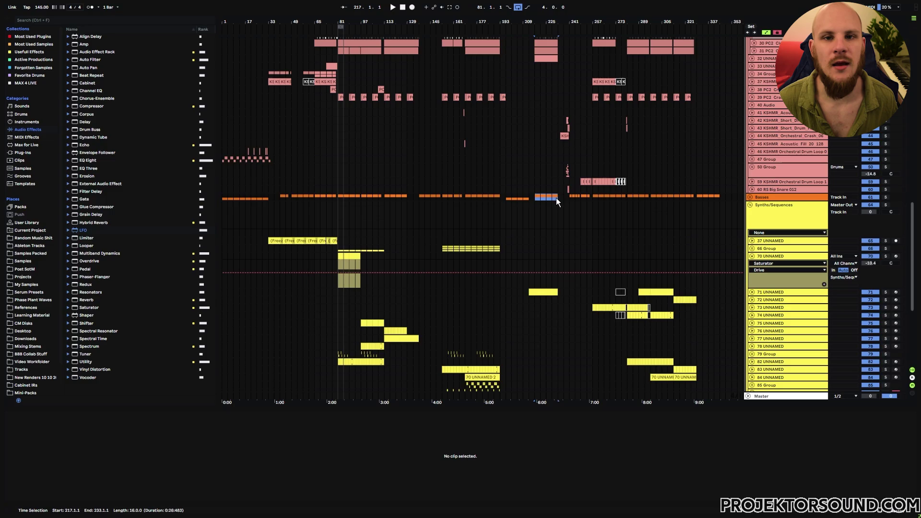
drag(569, 196, 626, 198)
click(674, 196)
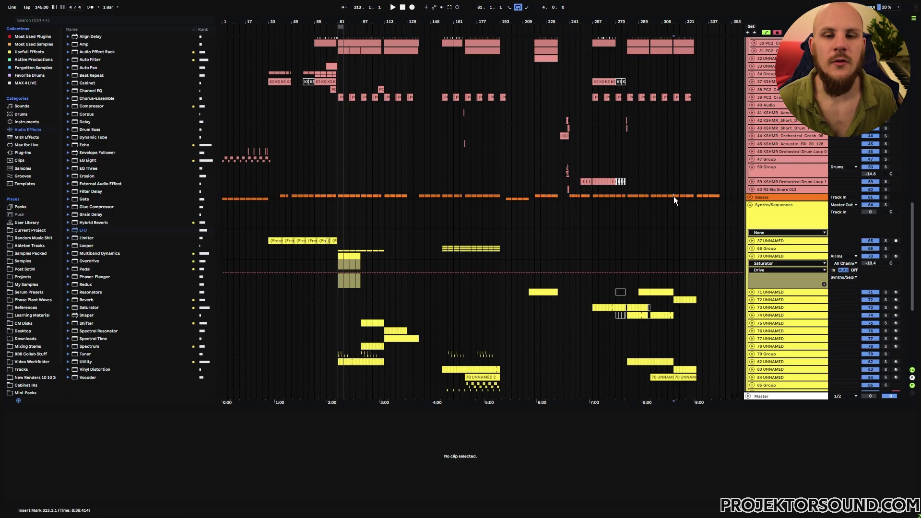
scroll(673, 196, up, 5)
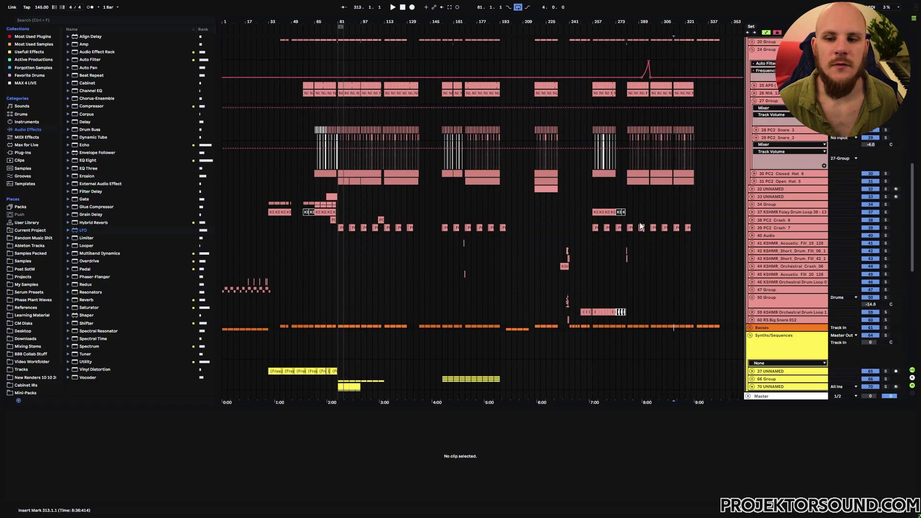